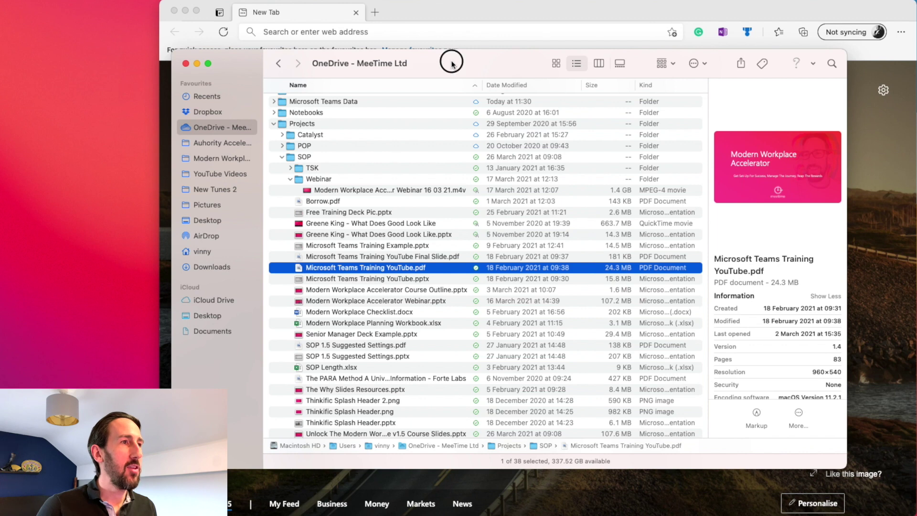
- Reposition the Finder window and examine the sync status icons of the files in the SOP project folder
drag(446, 57, 465, 54)
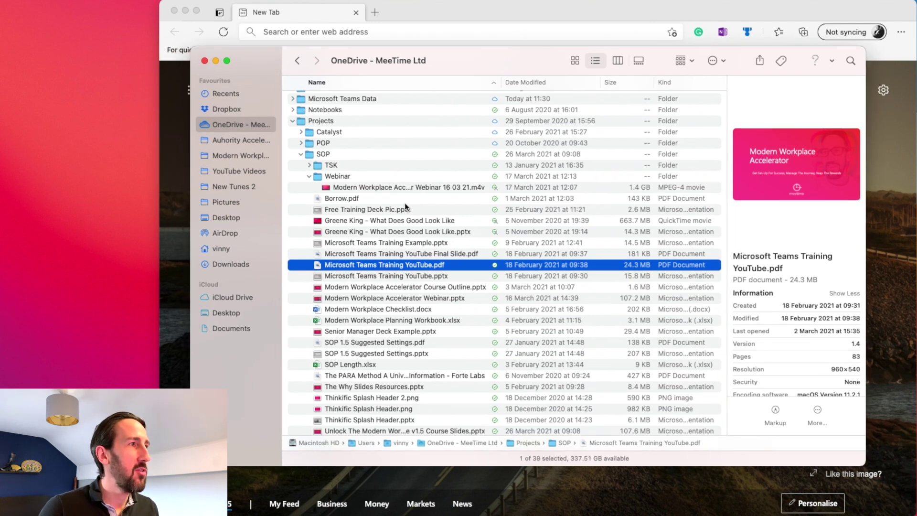
scroll(398, 235, up, 3)
scroll(384, 265, down, 5)
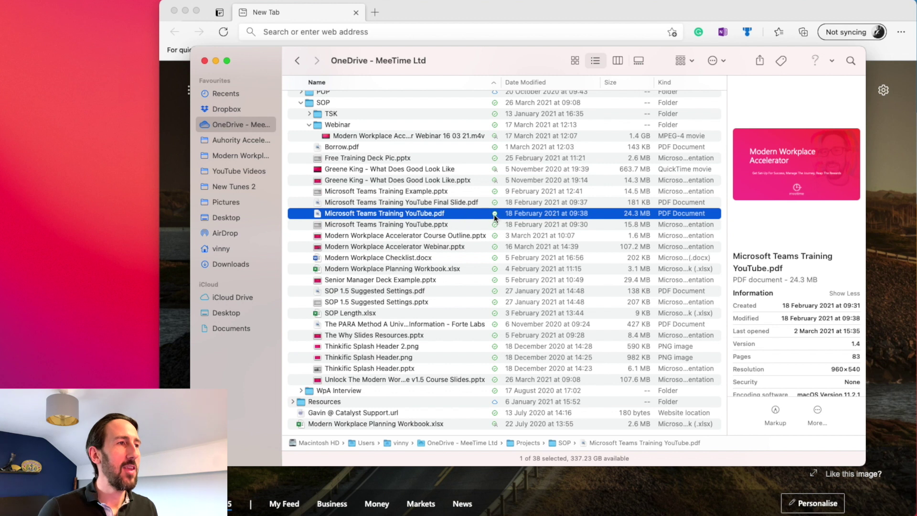
mouse_move(497, 219)
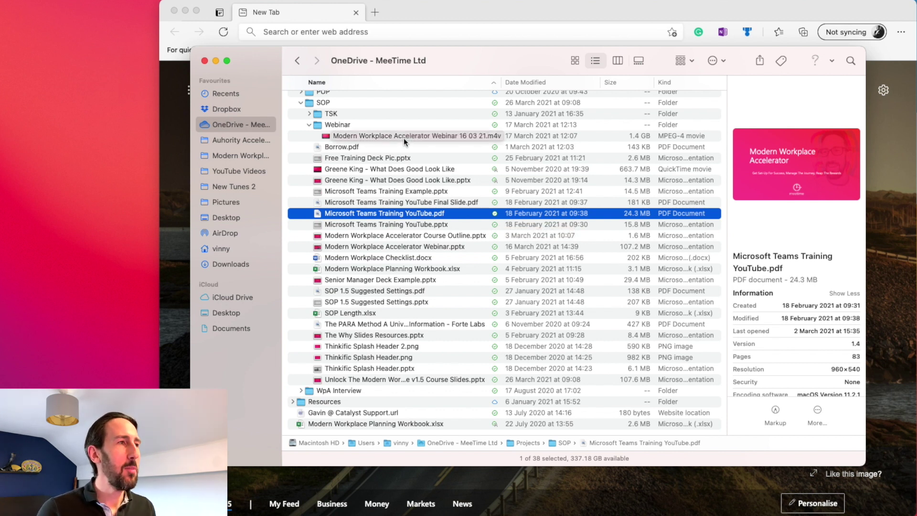
- Select Modern Workplace Accelerator Webinar 16 03 21.m4v in the Webinar folder and check its full name and details
click(417, 137)
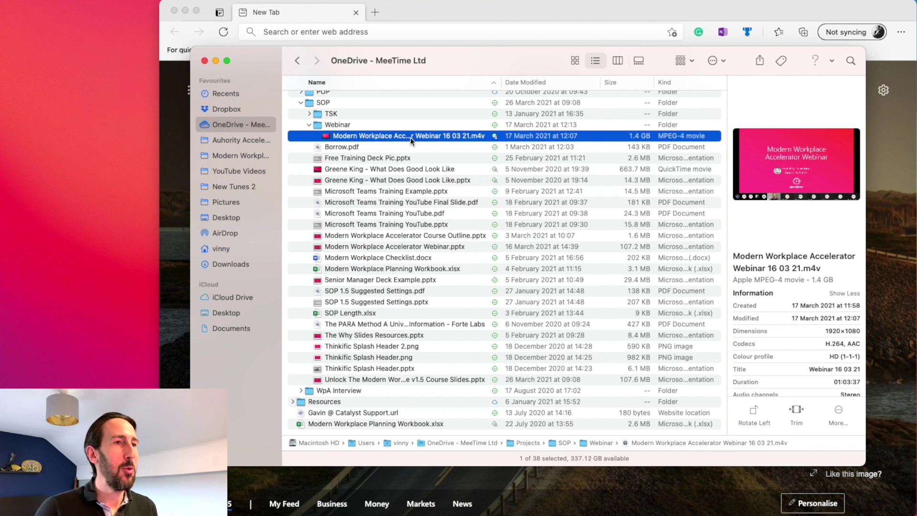
key(Return)
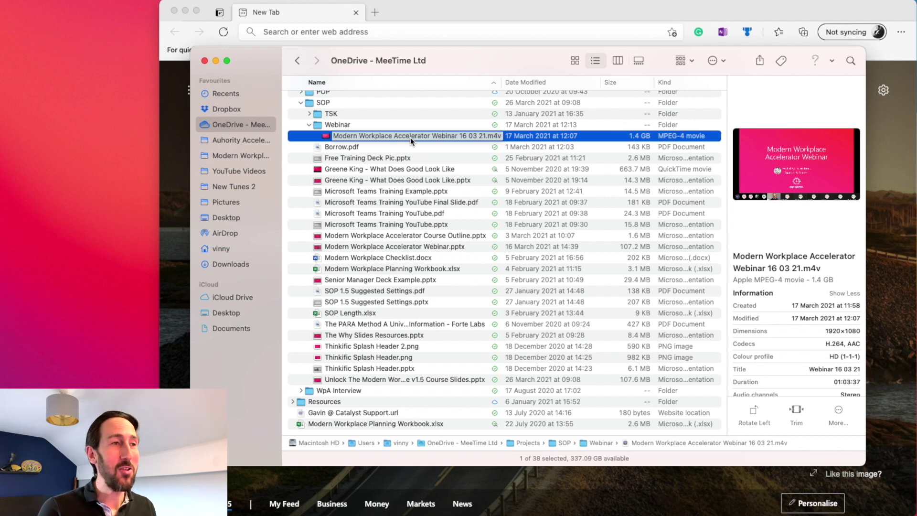
key(Return)
scroll(426, 161, up, 2)
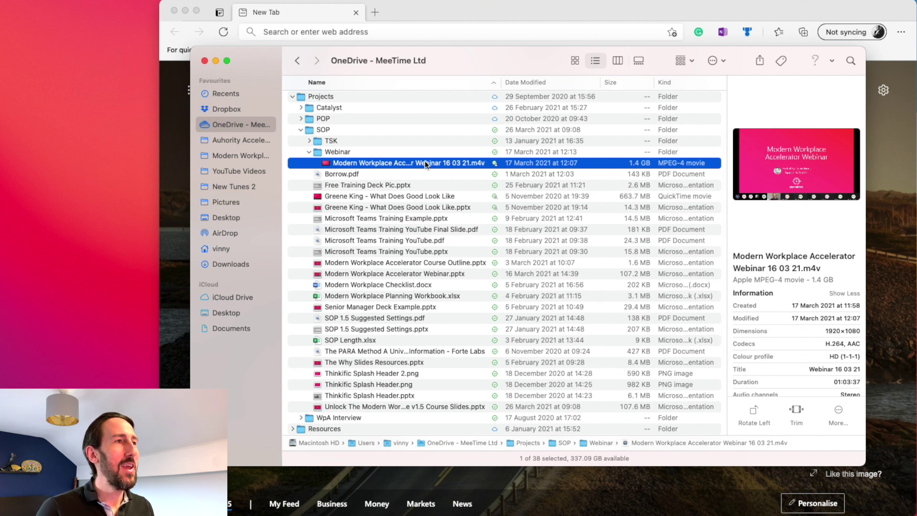
key(Return)
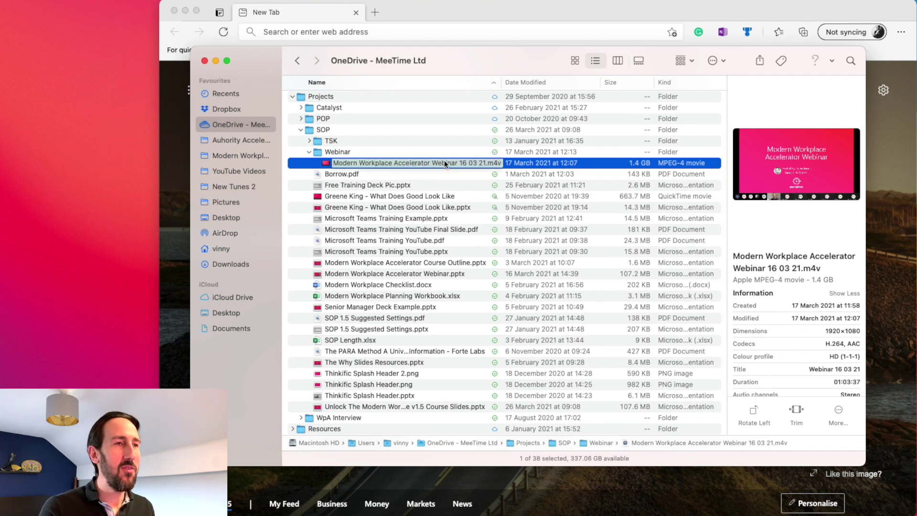
click(492, 162)
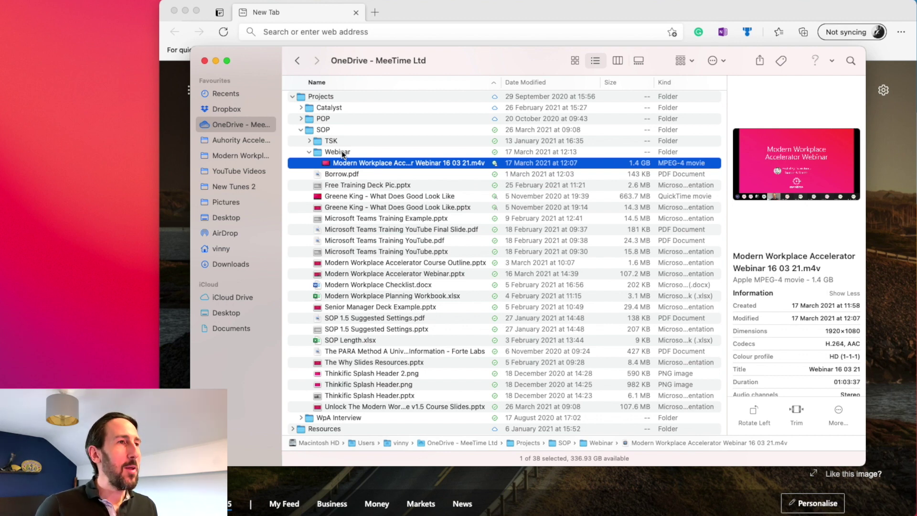
- Examine the whole OneDrive folder listing, comparing the sync status icons of its folders and files
scroll(342, 151, up, 5)
scroll(343, 151, down, 6)
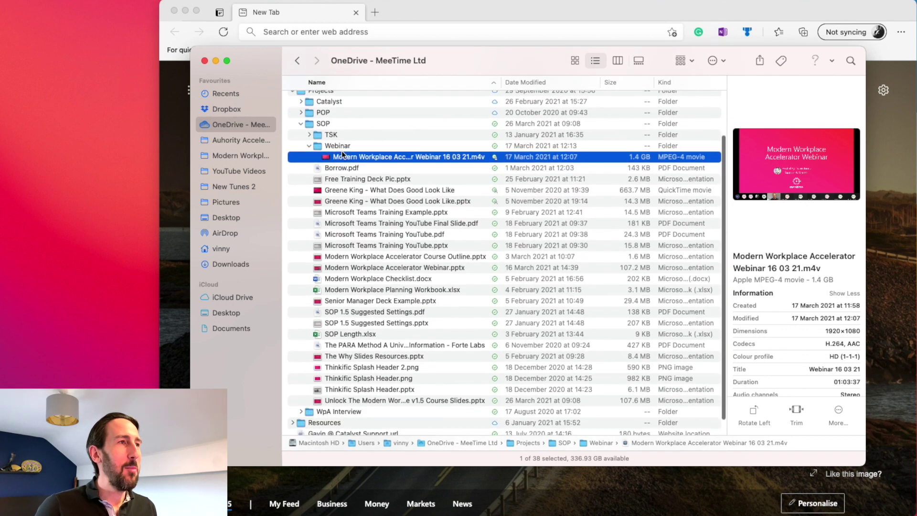
scroll(342, 151, down, 2)
scroll(342, 150, up, 6)
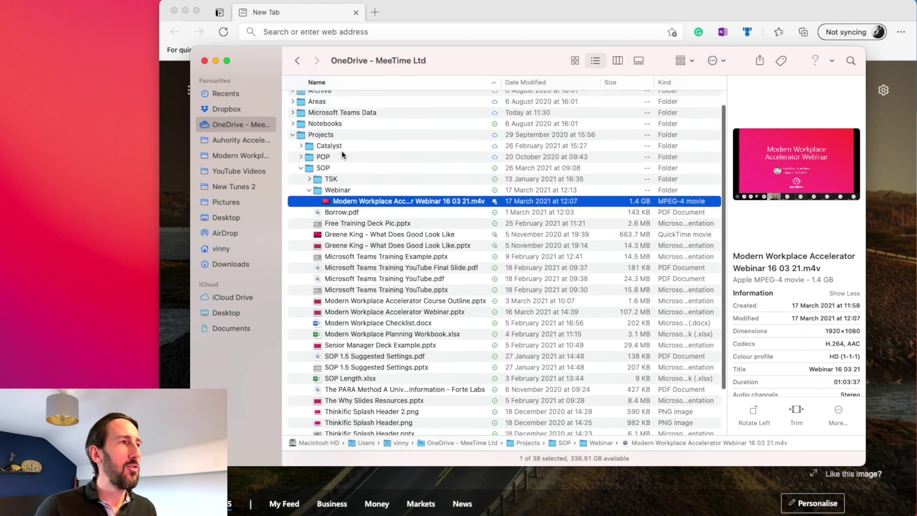
scroll(447, 271, up, 2)
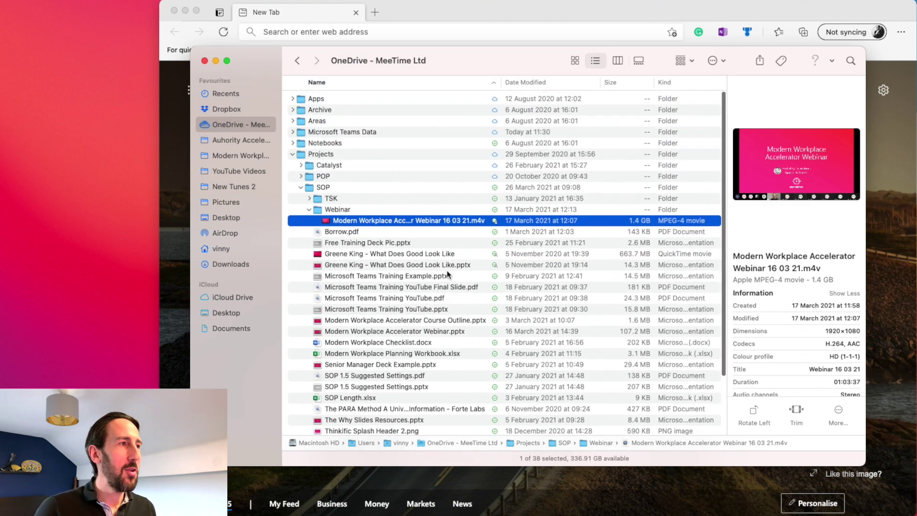
scroll(448, 274, down, 5)
scroll(447, 274, up, 4)
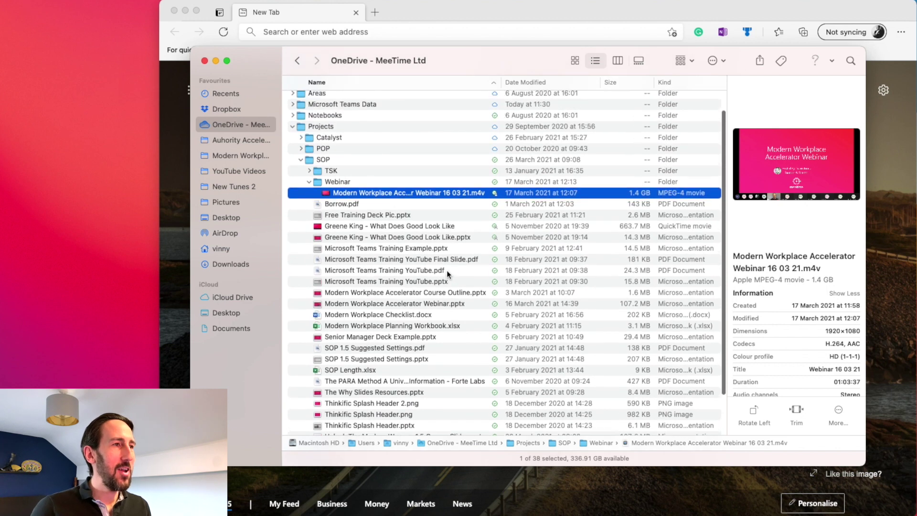
scroll(448, 273, up, 1)
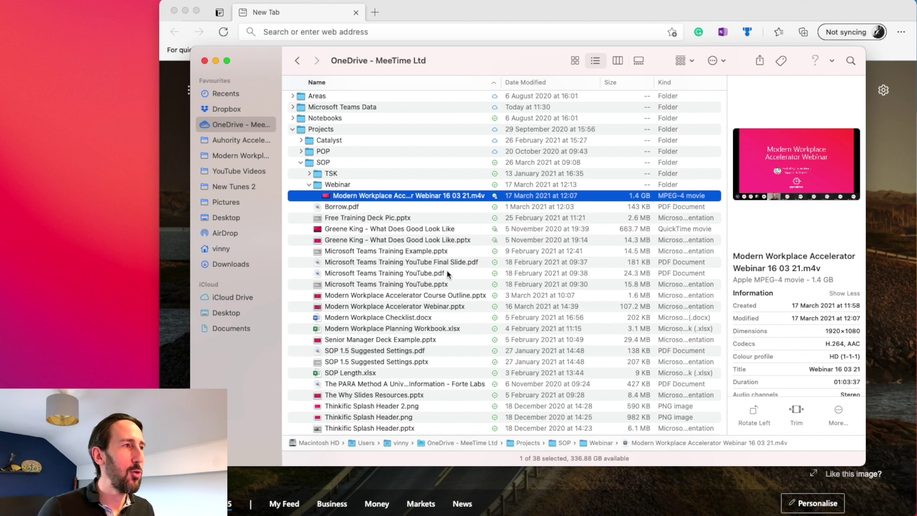
scroll(446, 271, up, 3)
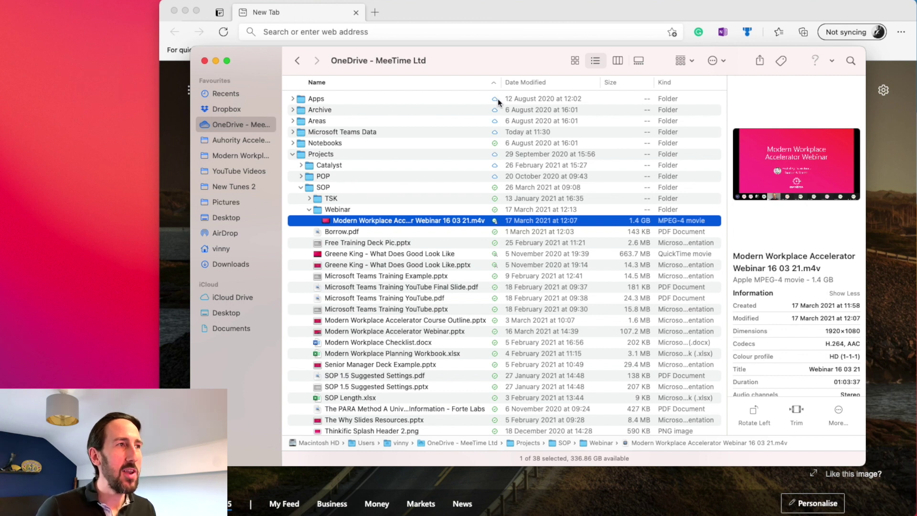
- Select the Apps folder, check its contents, and expand the POP folder under Projects
click(310, 99)
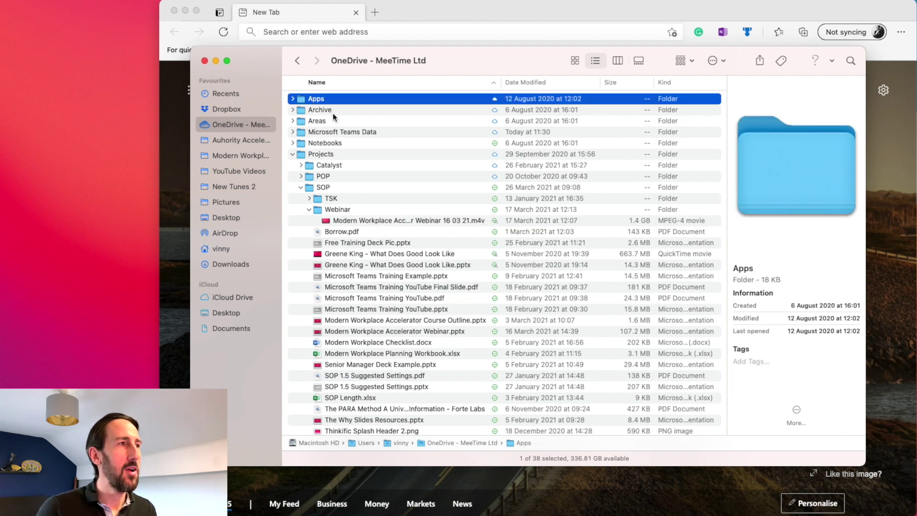
click(293, 99)
click(293, 99)
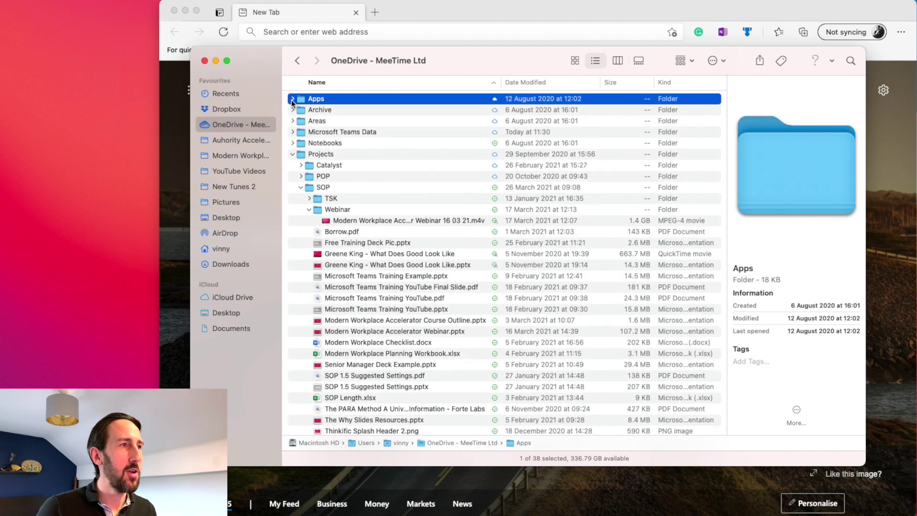
click(301, 176)
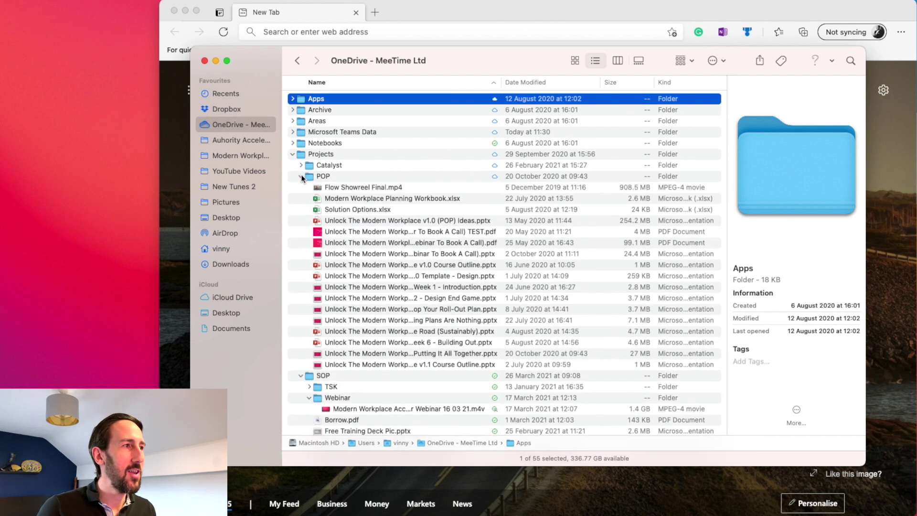
- Open the online-only presentation Unlock The Modern Workplace v1.0 (POP) Ideas.pptx in the POP folder so it downloads
click(404, 220)
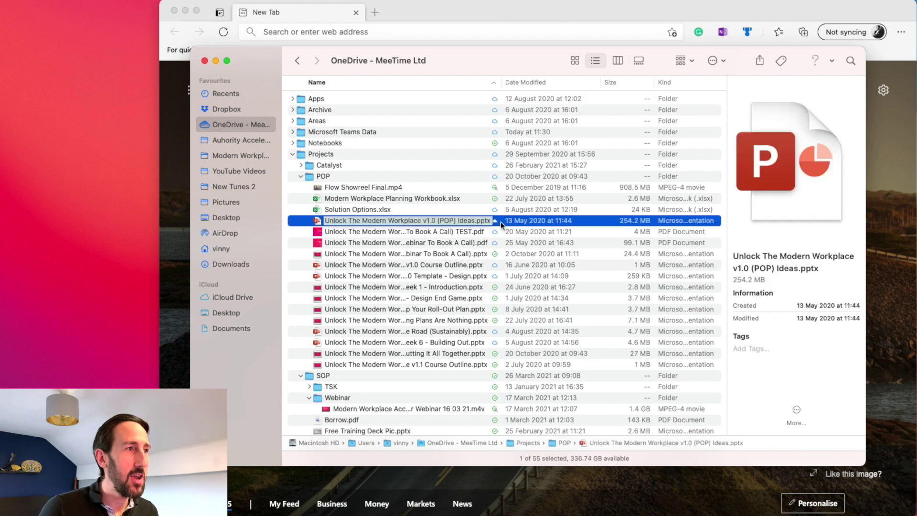
mouse_move(499, 220)
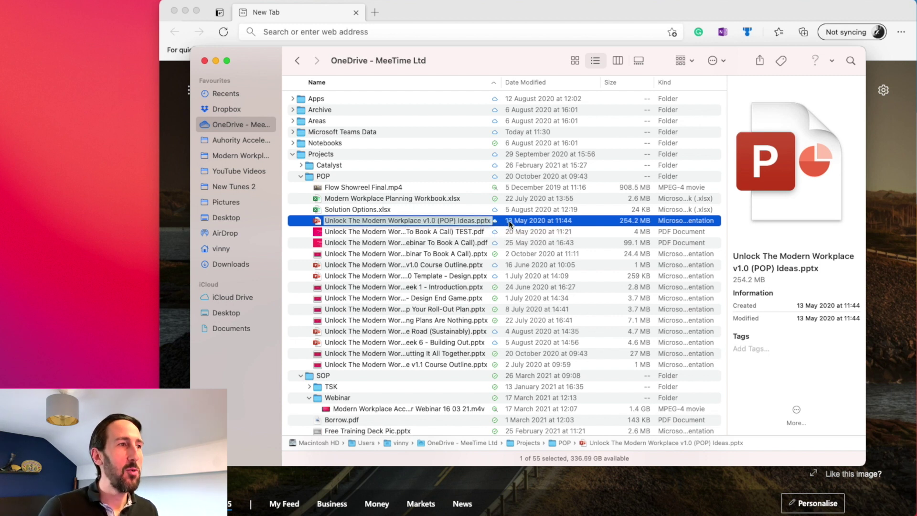
double_click(509, 222)
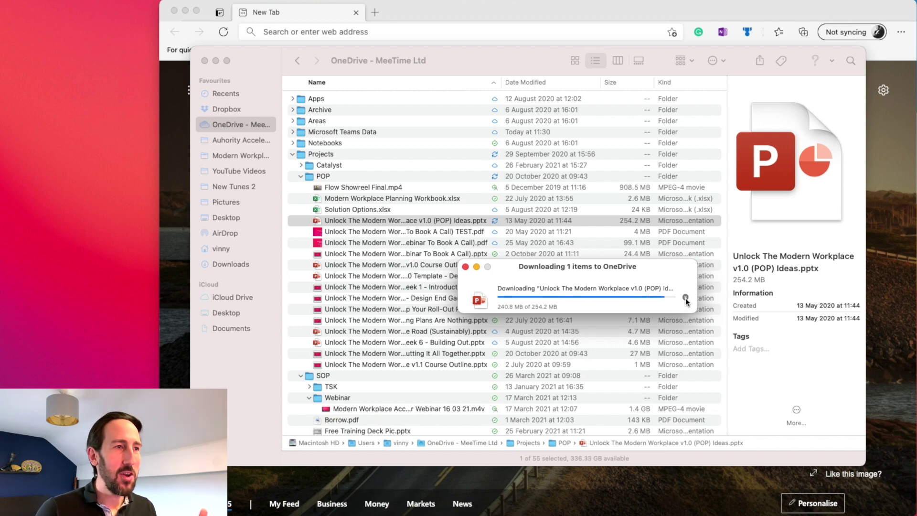
- View the OneDrive options available for Solution Options.xlsx in the POP folder, and dismiss them
scroll(463, 268, down, 10)
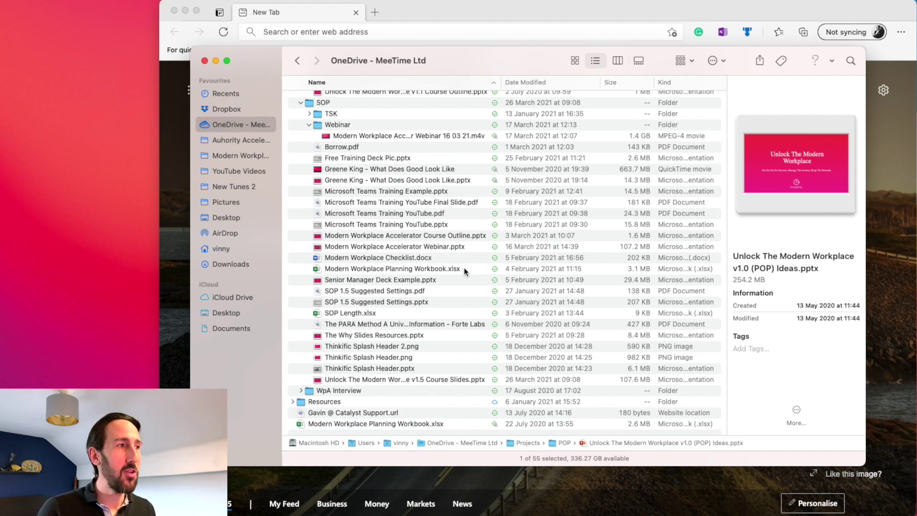
scroll(463, 267, up, 8)
scroll(464, 270, up, 4)
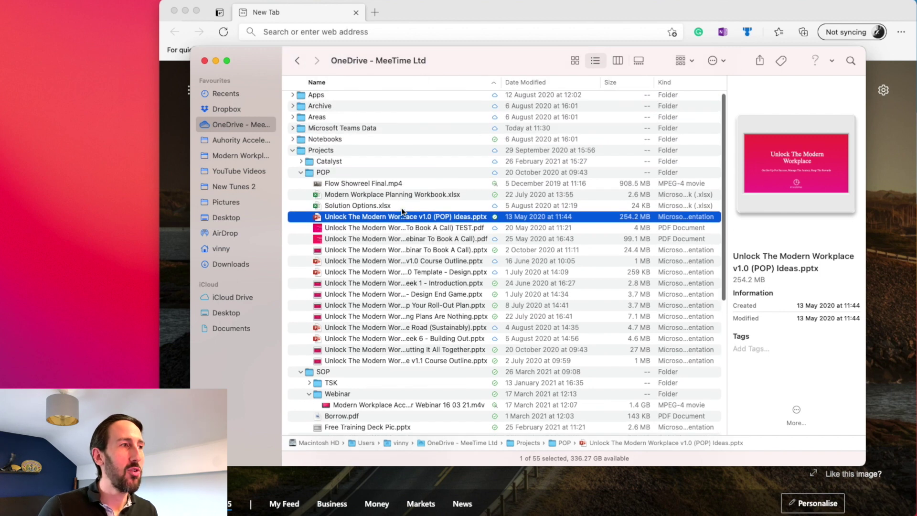
click(389, 205)
right_click(388, 206)
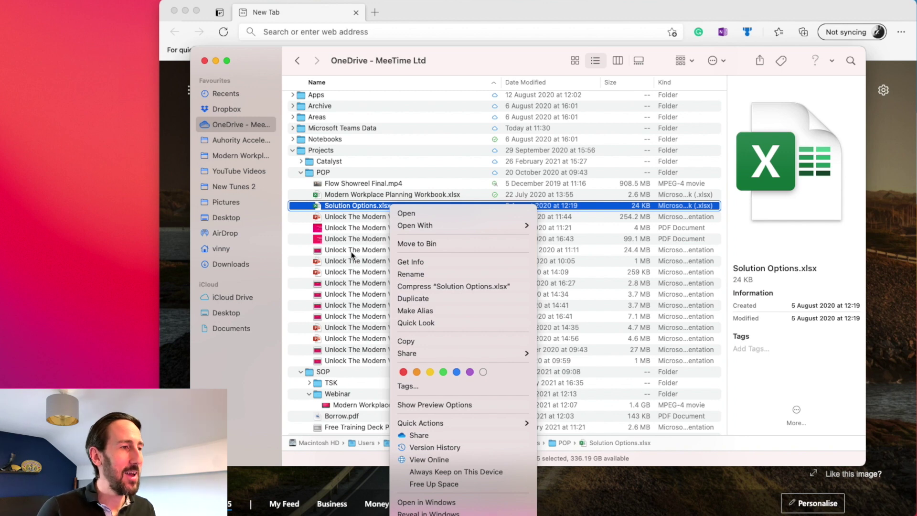
click(353, 229)
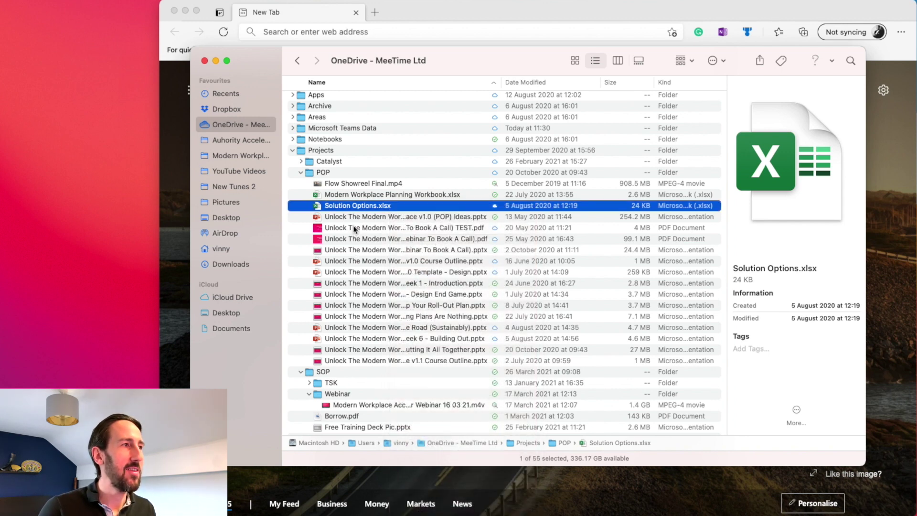
- View the OneDrive options for the Projects folder, including Always Keep on This Device
click(330, 157)
right_click(330, 159)
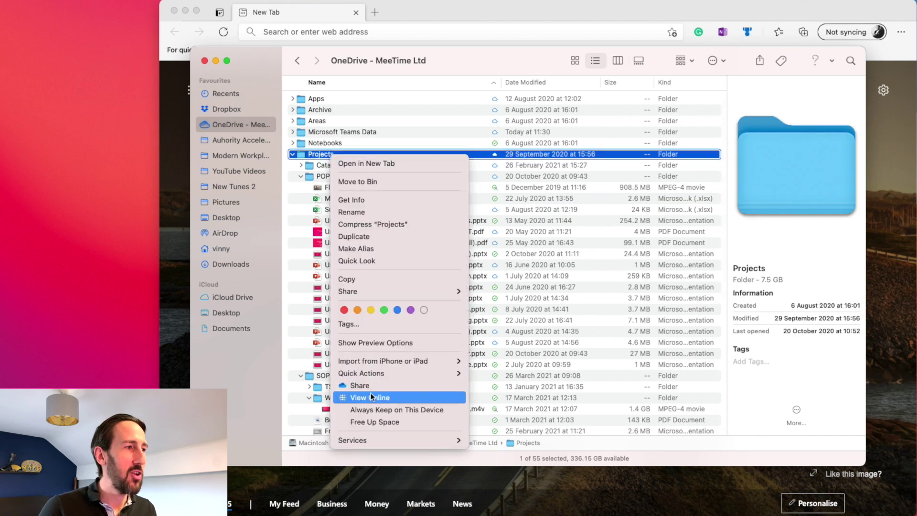
click(404, 406)
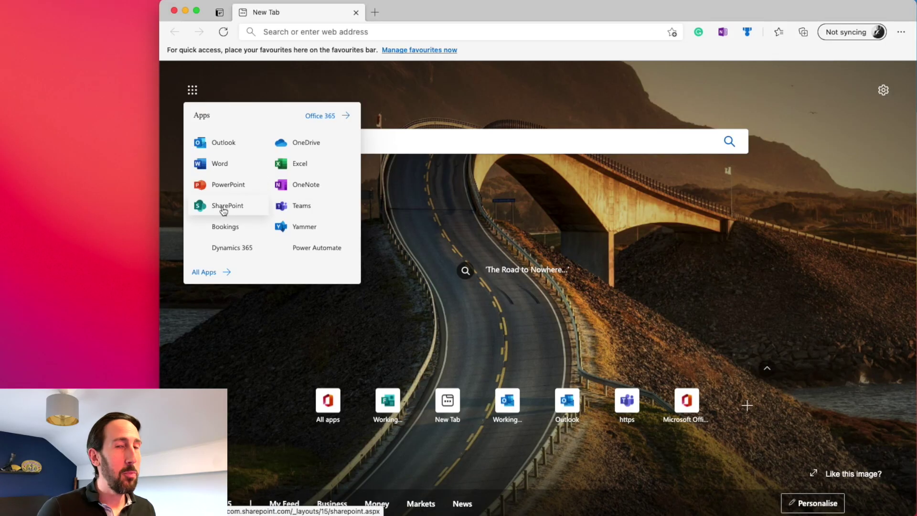
- Switch to the Edge browser, open the Modern Workplace Accelerator site in SharePoint and look over its home page
click(223, 210)
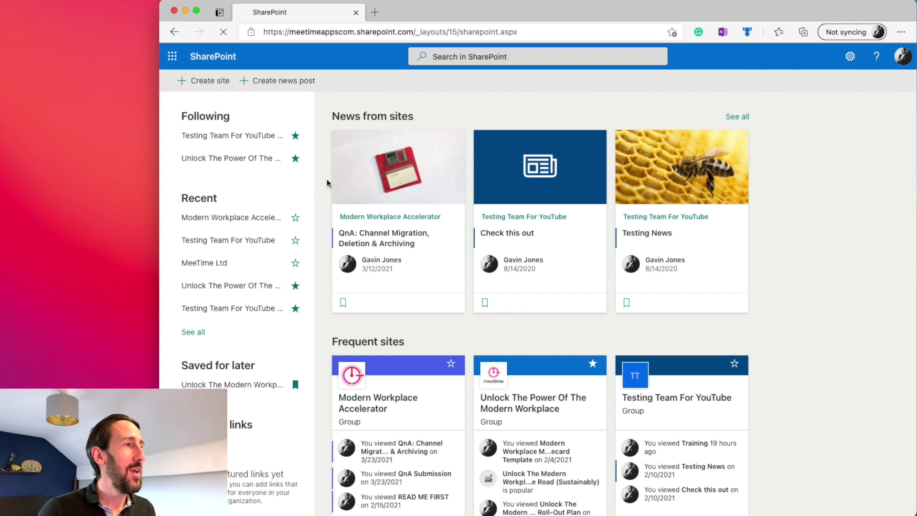
click(240, 224)
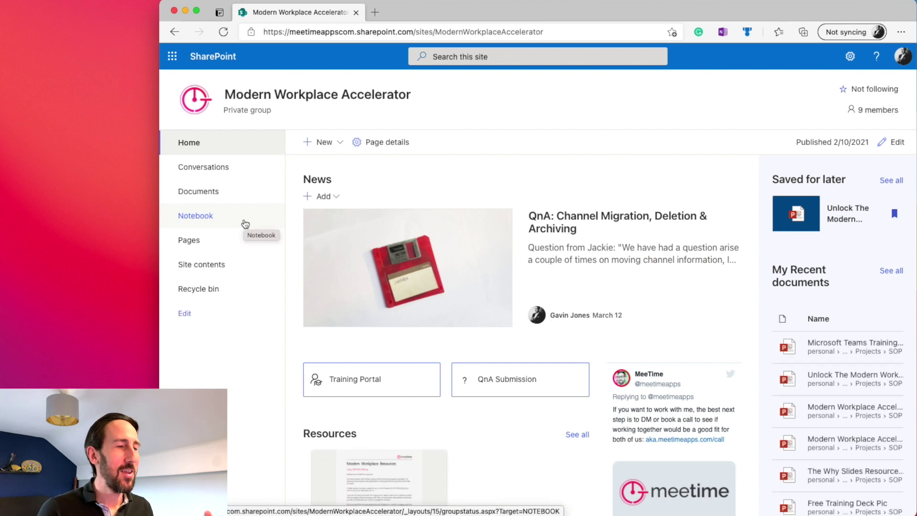
scroll(579, 296, down, 3)
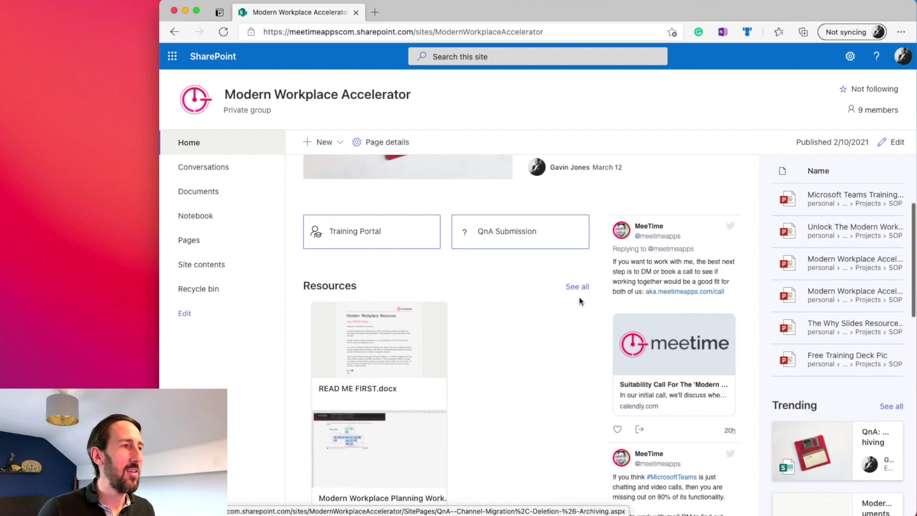
scroll(579, 297, down, 1)
scroll(579, 297, up, 5)
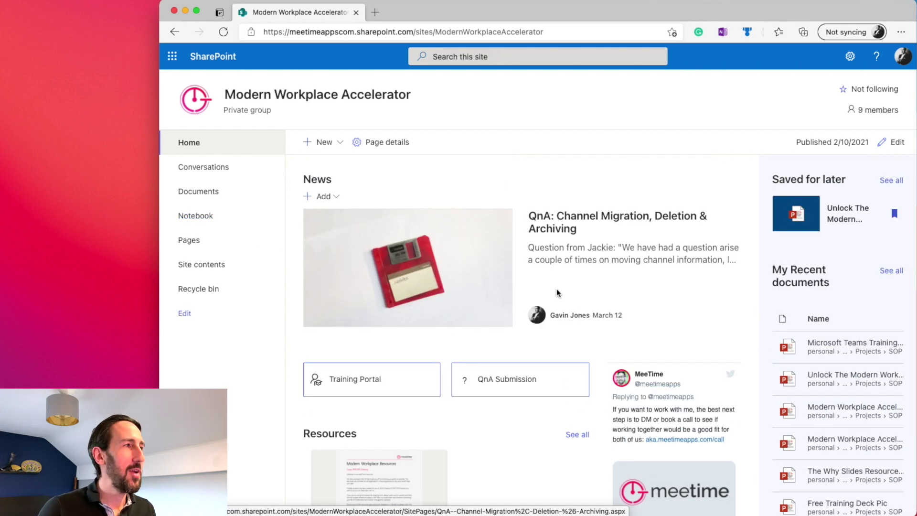
scroll(739, 351, down, 3)
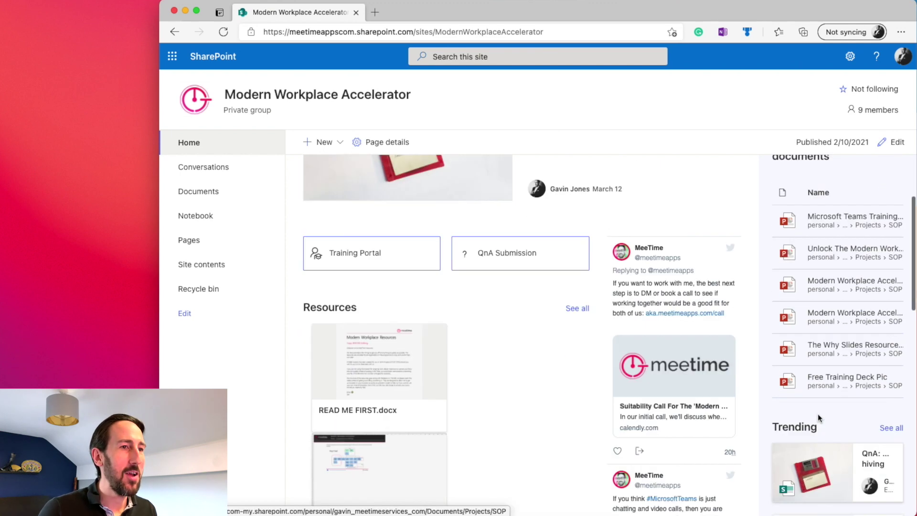
scroll(819, 418, down, 9)
scroll(818, 418, up, 12)
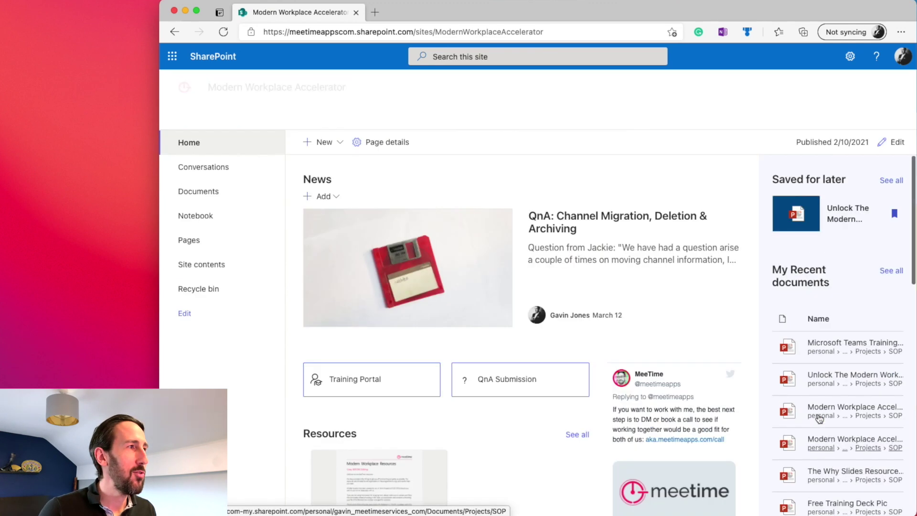
- Browse the site's document library to the Resources folder inside QnA, check its sync option and return to the QnA folder
click(190, 191)
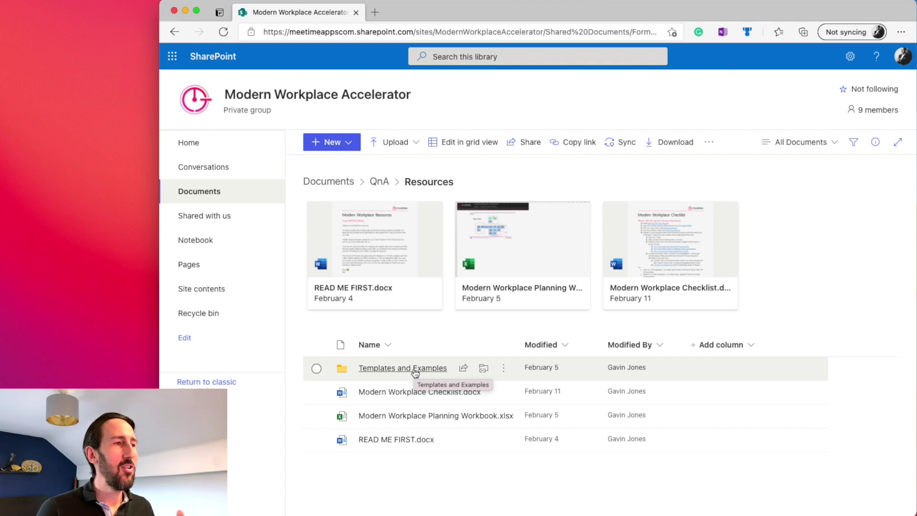
mouse_move(424, 400)
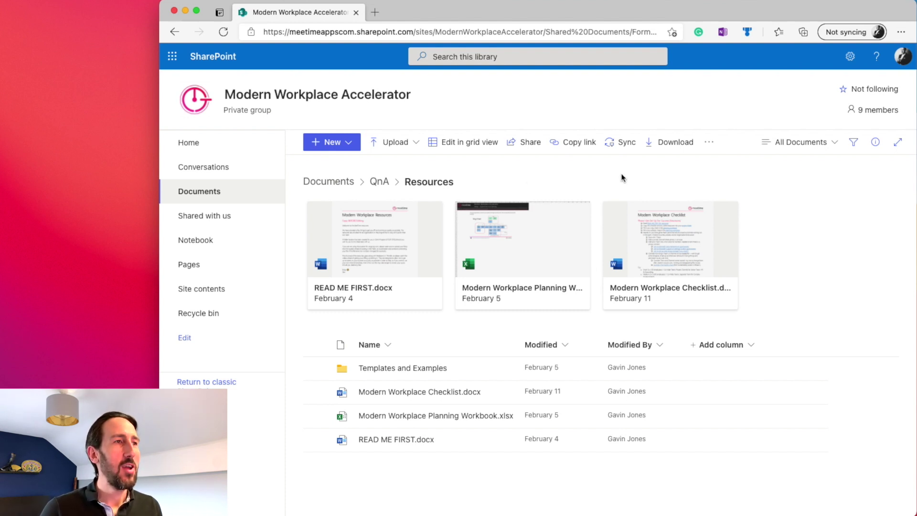
click(619, 145)
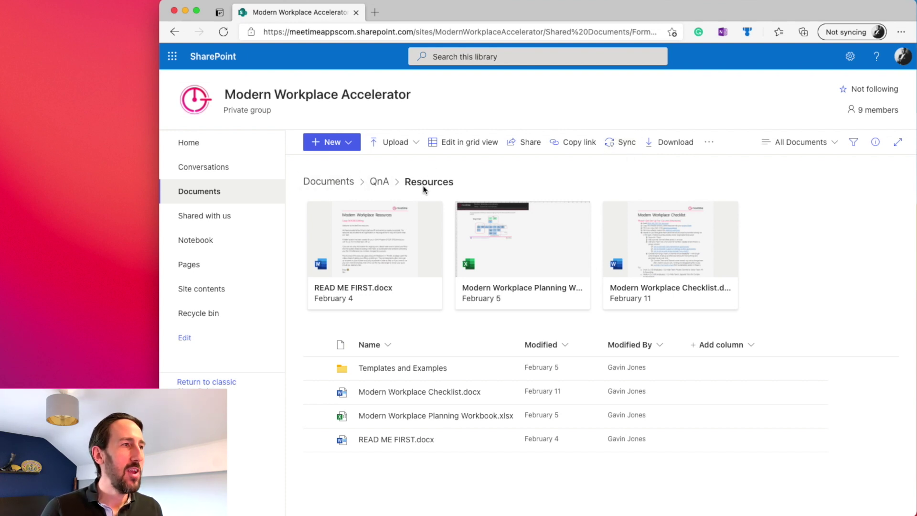
click(381, 185)
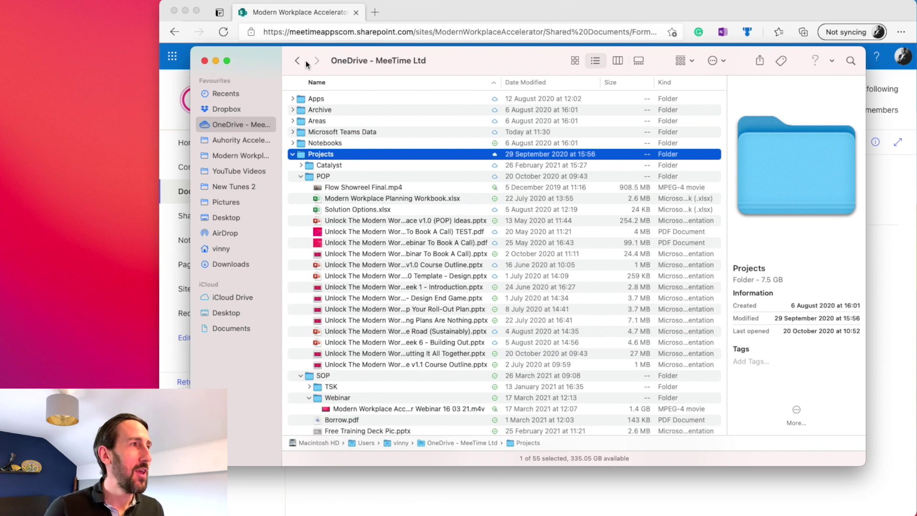
- Switch to Finder and browse from the home folder through MeeTime Ltd and the synced library to the Slides folder in Live Beta's Resources
click(223, 249)
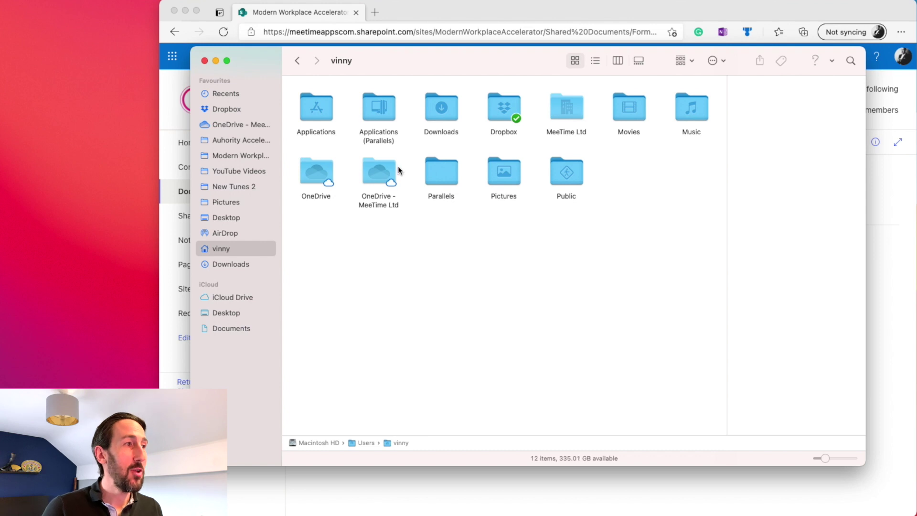
click(377, 170)
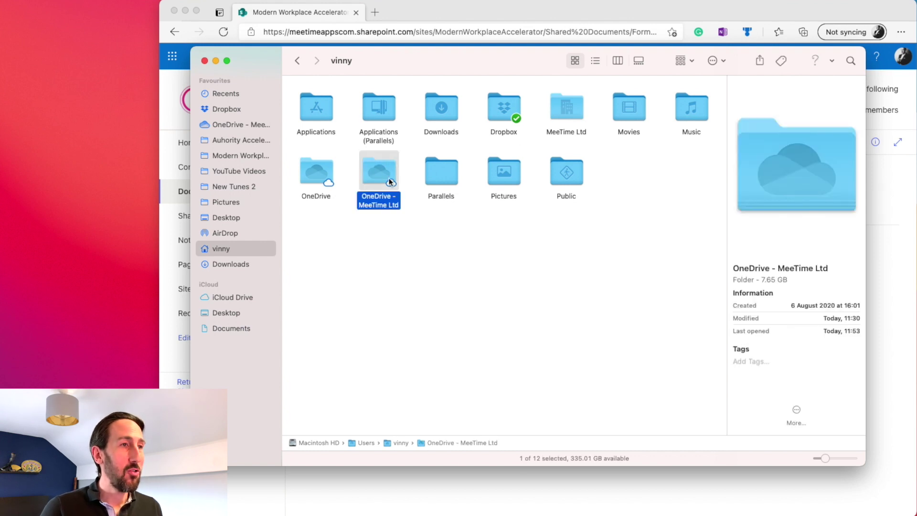
double_click(573, 109)
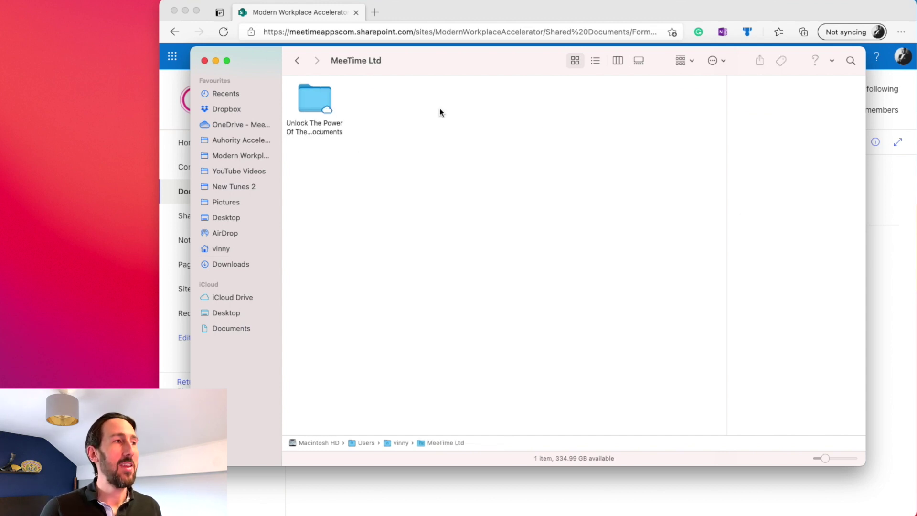
double_click(314, 100)
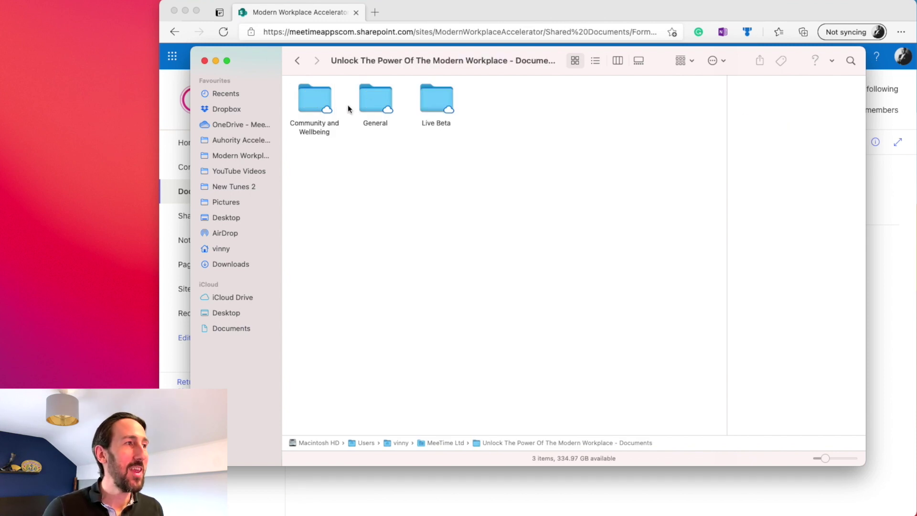
double_click(435, 106)
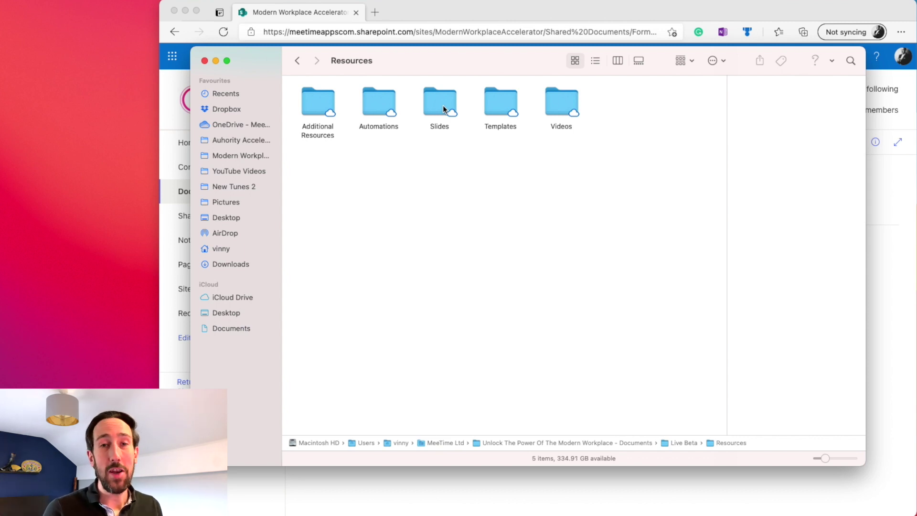
double_click(443, 105)
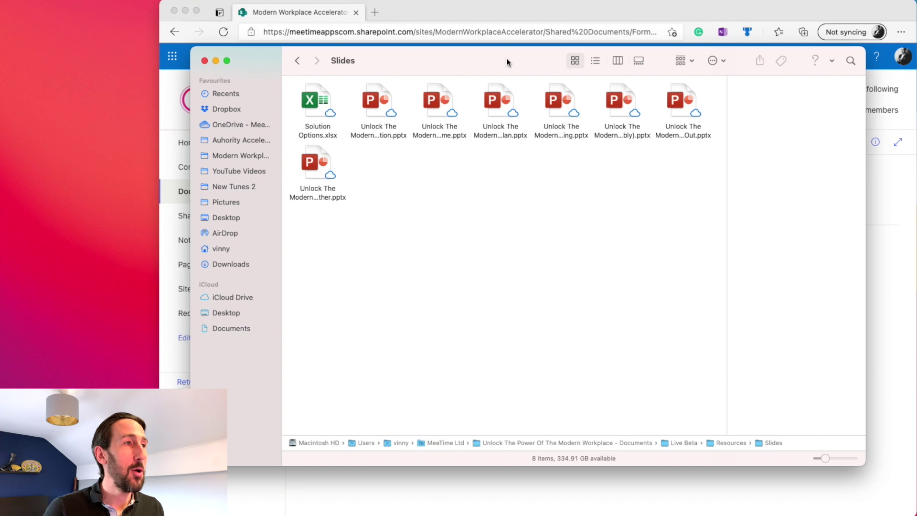
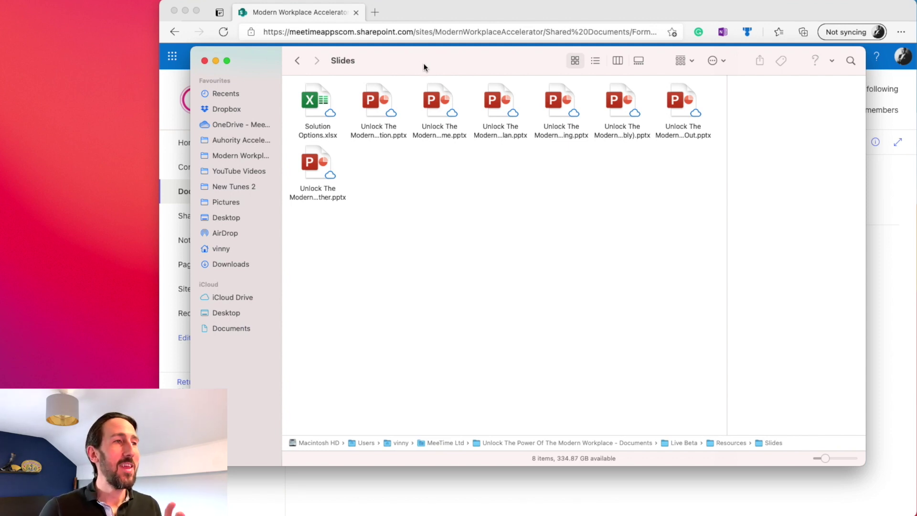
- Open the OneDrive preferences, review the locations syncing on this Mac under the account, and close the preferences
click(520, 10)
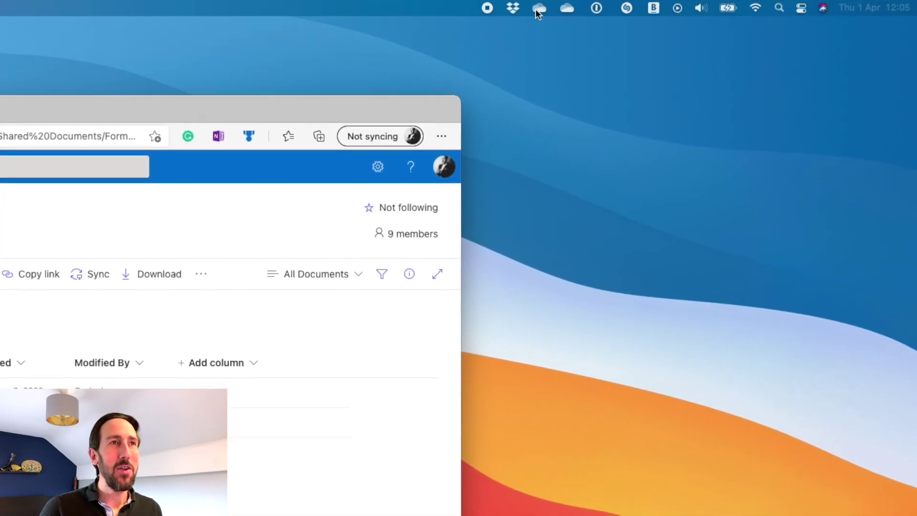
click(536, 8)
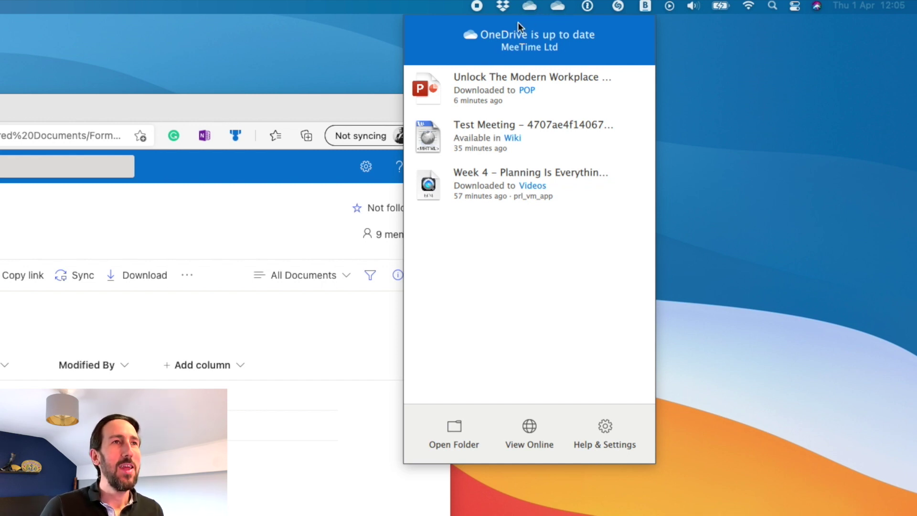
click(594, 423)
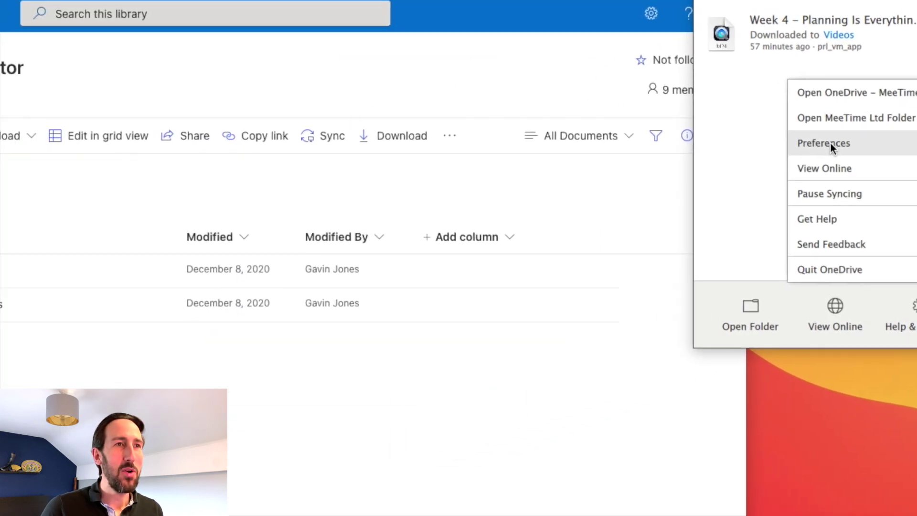
click(520, 282)
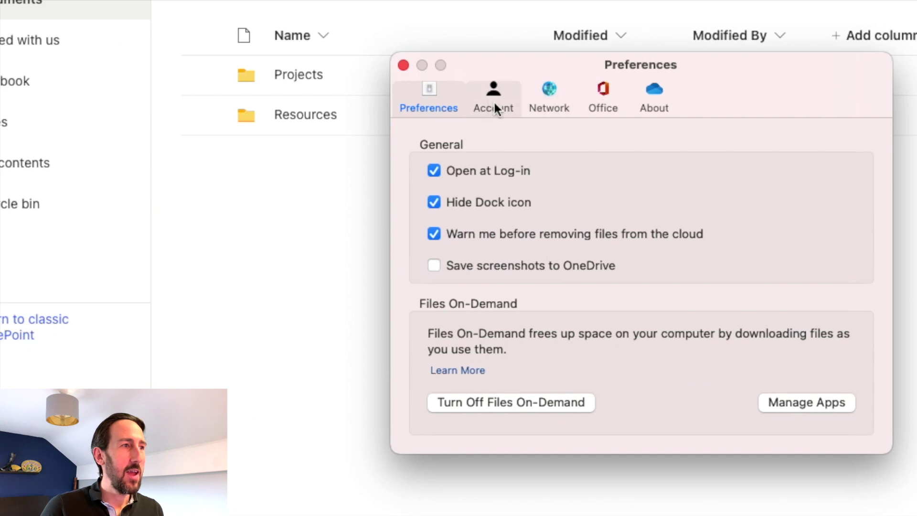
click(500, 93)
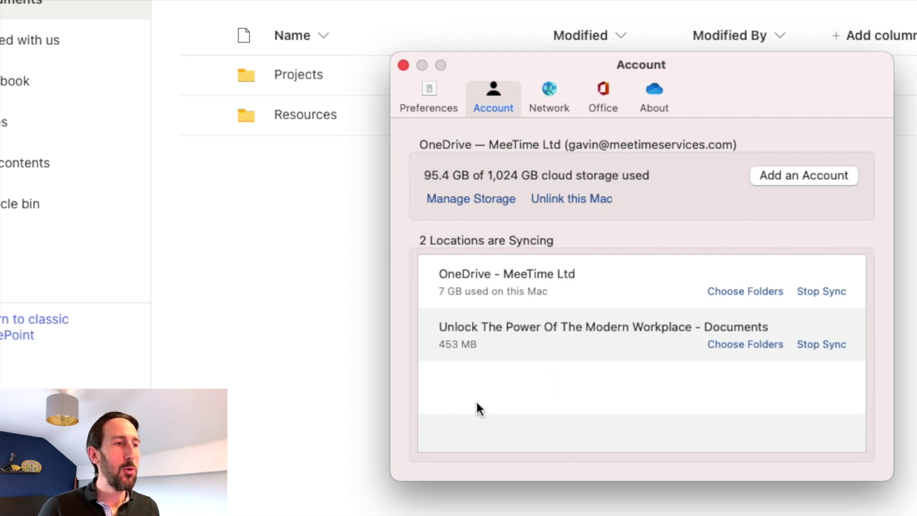
scroll(547, 400, right, 1)
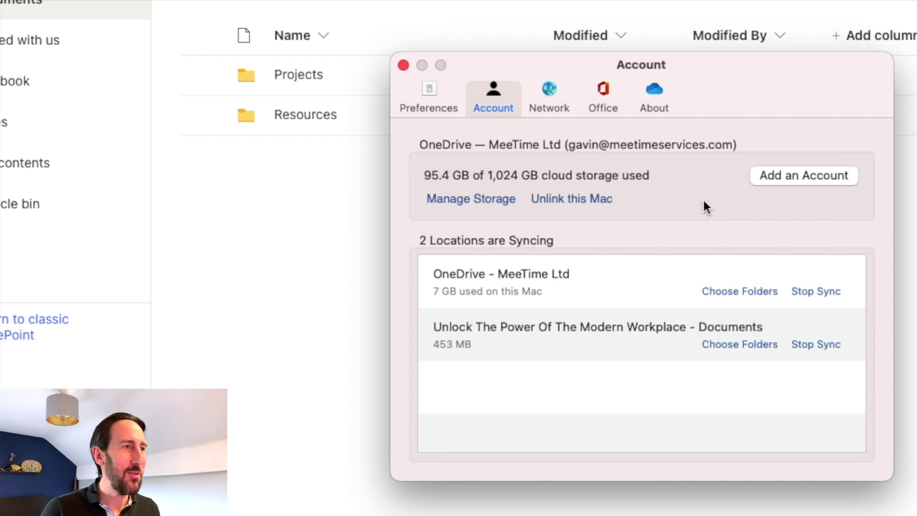
click(404, 65)
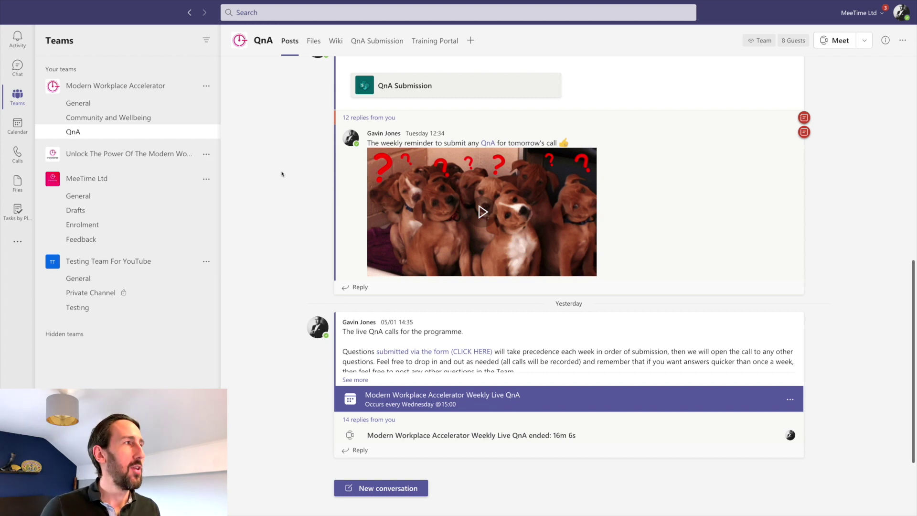
- In Teams, show the files of the Live Beta channel in the Unlock The Power Of The Modern Workplace team
click(72, 154)
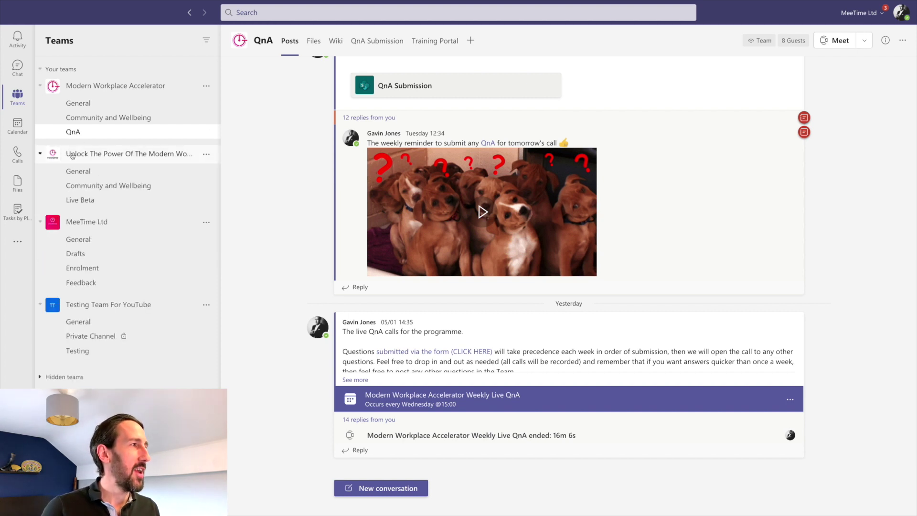
click(40, 85)
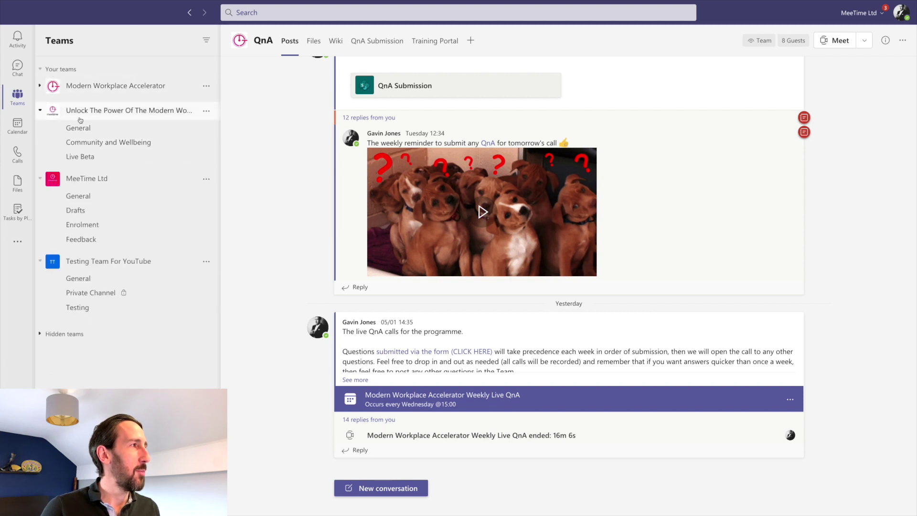
click(96, 158)
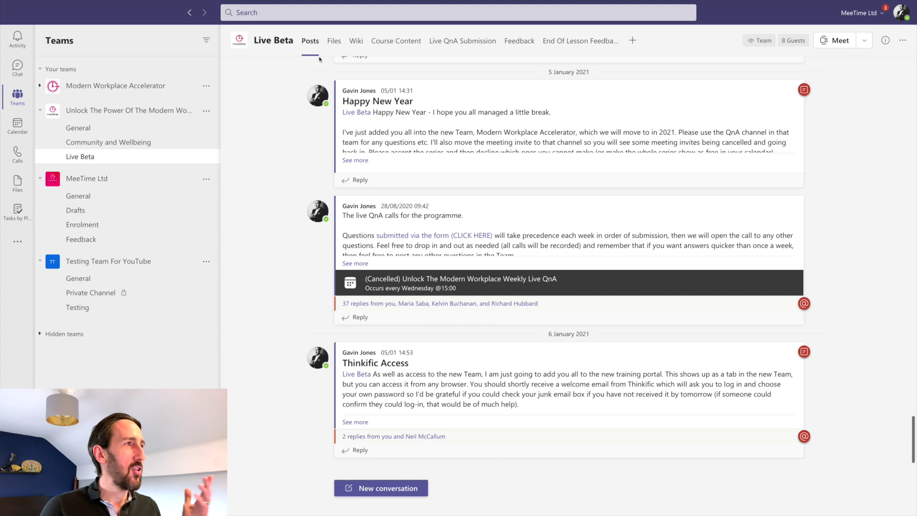
click(338, 43)
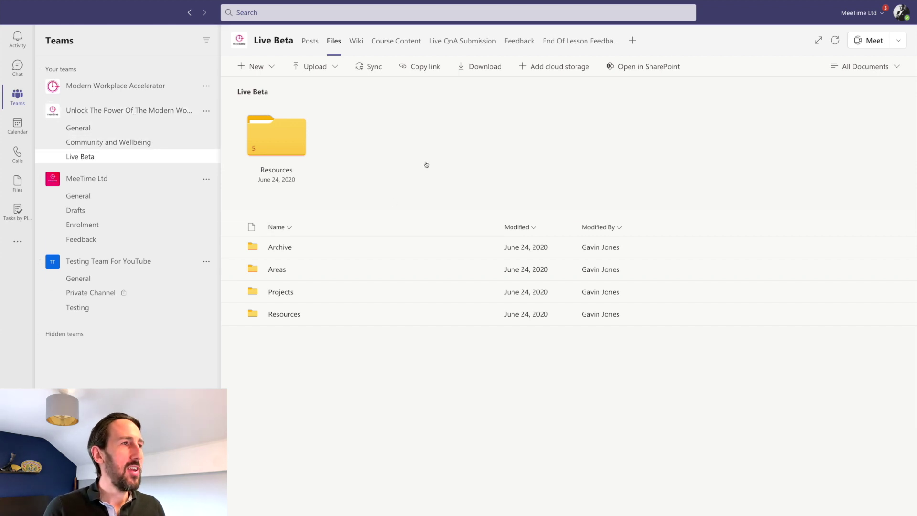
- Switch back to Finder and go up from the Slides folder to the MeeTime Ltd folder
key(super+Tab)
key(super+Tab)
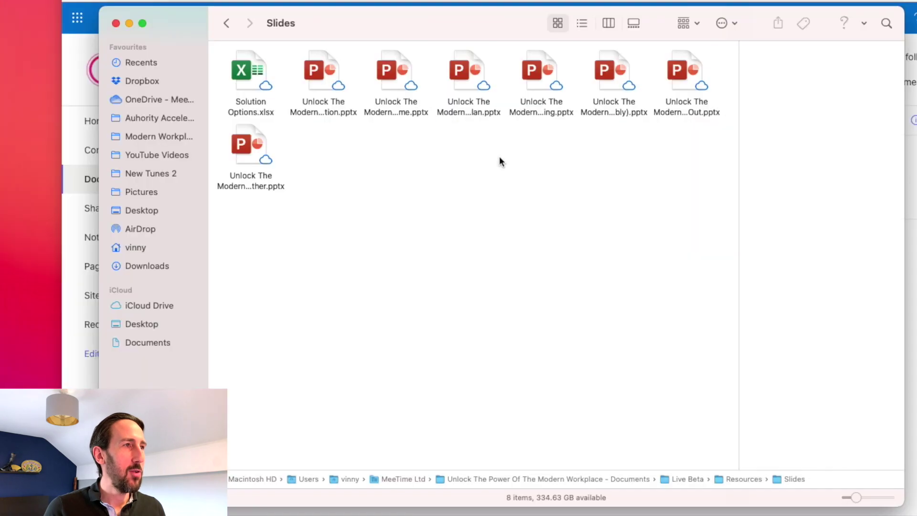
click(228, 23)
click(227, 23)
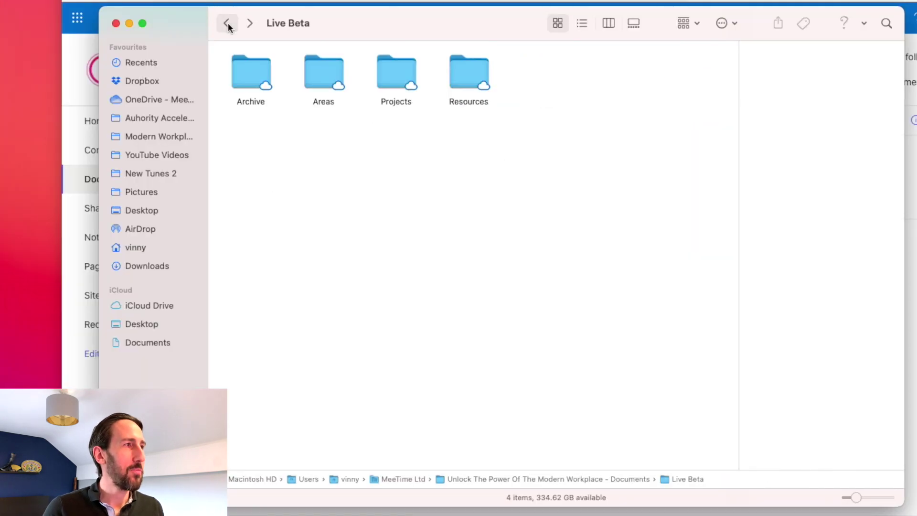
click(227, 23)
click(227, 23)
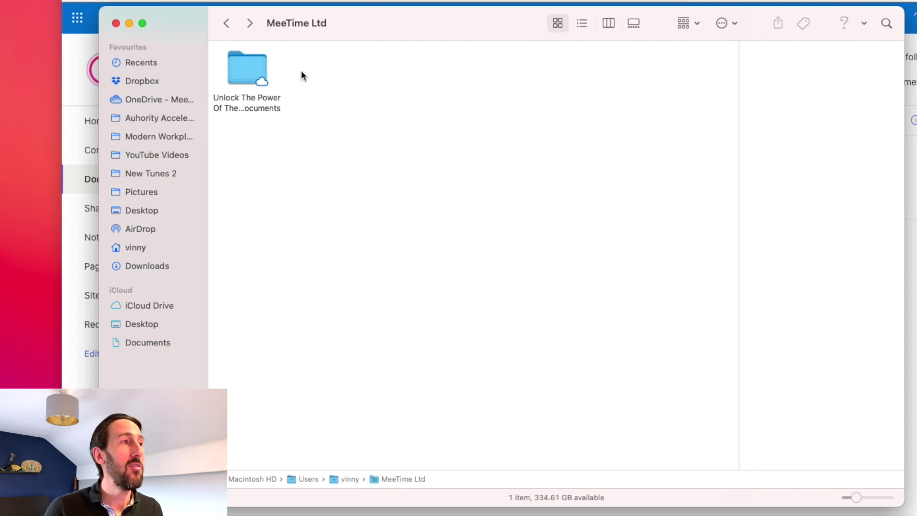
- View the OneDrive options for the Unlock The Power Of The Modern Workplace - Documents folder, including Always Keep on This Device
click(256, 62)
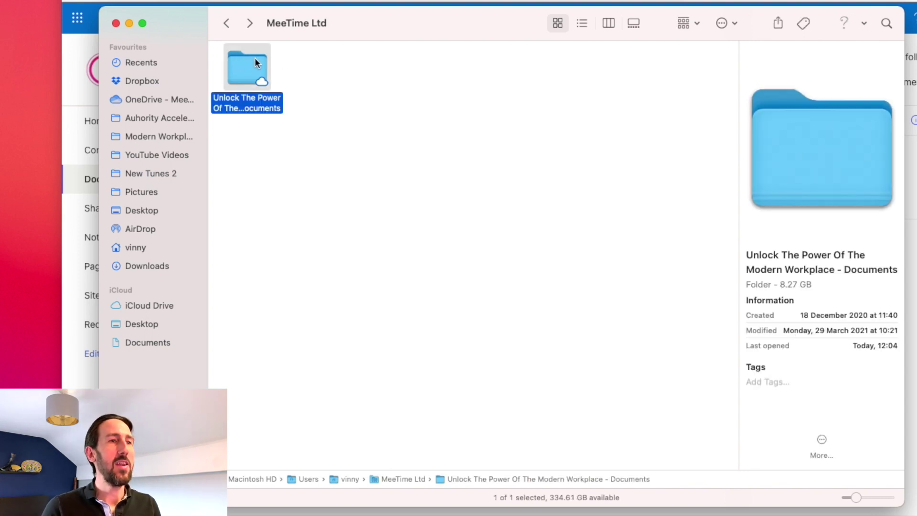
right_click(256, 62)
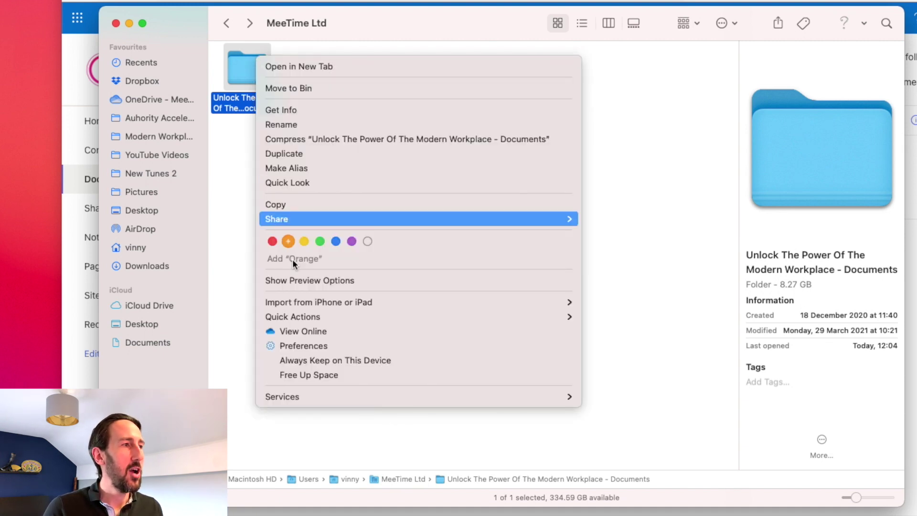
click(353, 361)
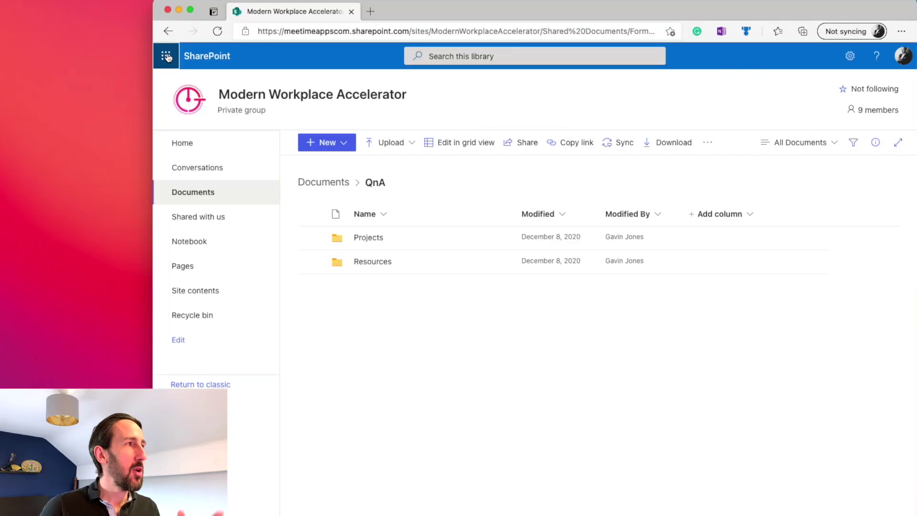
- Switch to Edge and open OneDrive on the web from the full list of Microsoft 365 apps
click(167, 57)
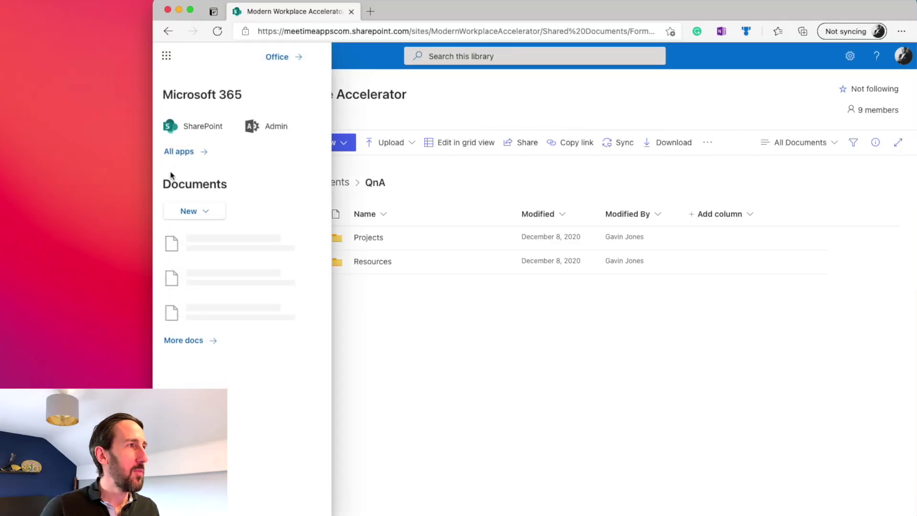
click(180, 156)
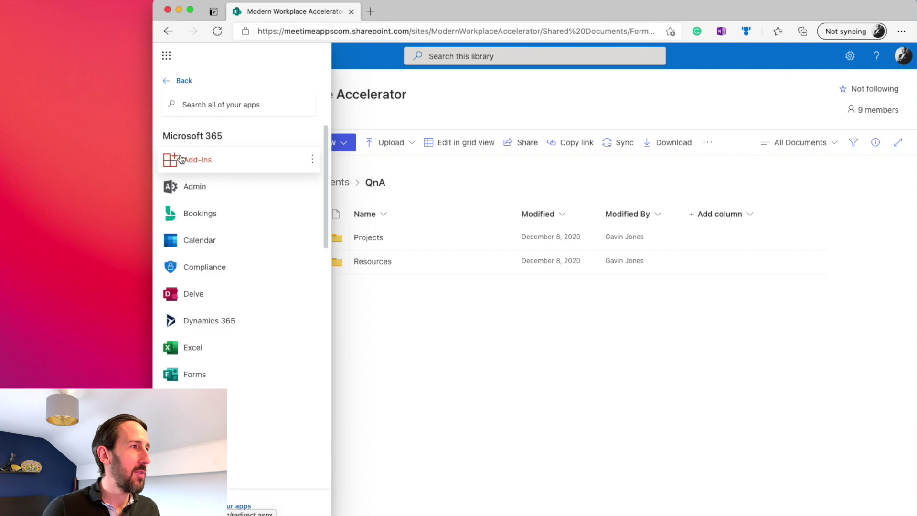
scroll(204, 342, down, 2)
scroll(204, 342, down, 2)
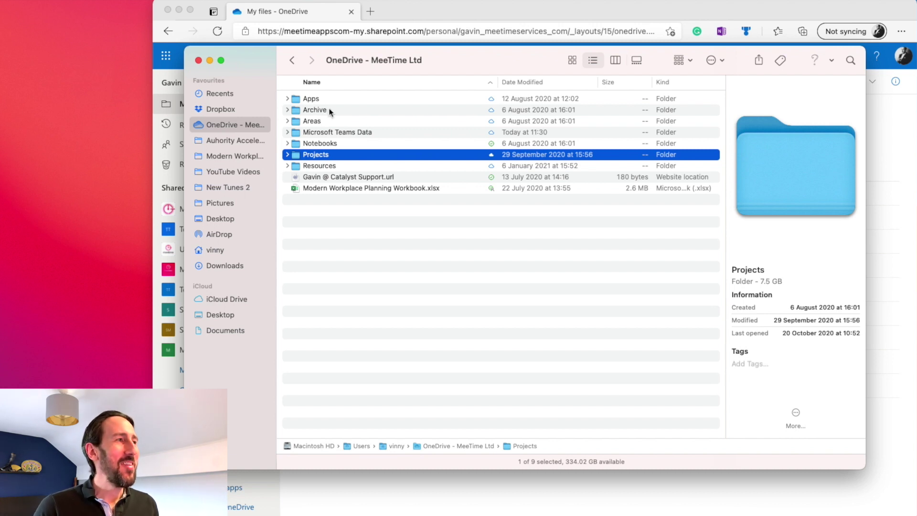
- Compare the local OneDrive folder in Finder with My files on the web, and view the files shared with you
drag(390, 68, 419, 69)
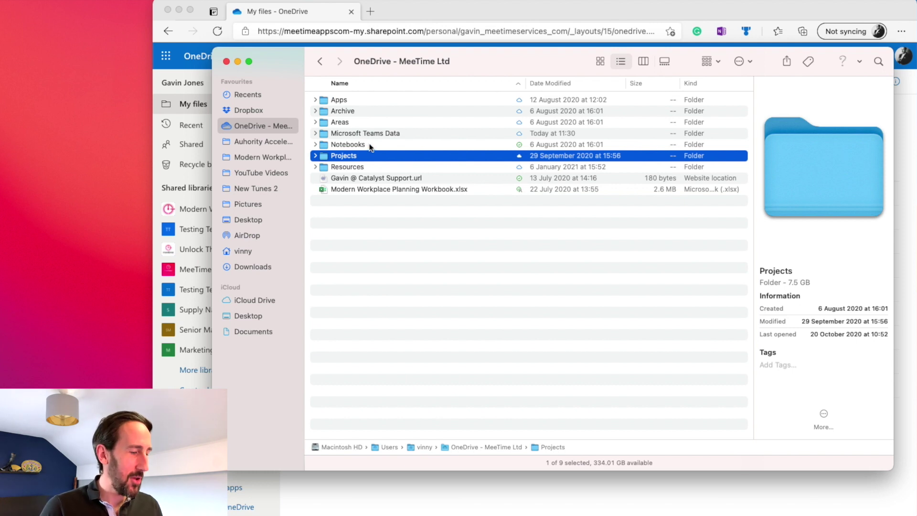
key(super+Tab)
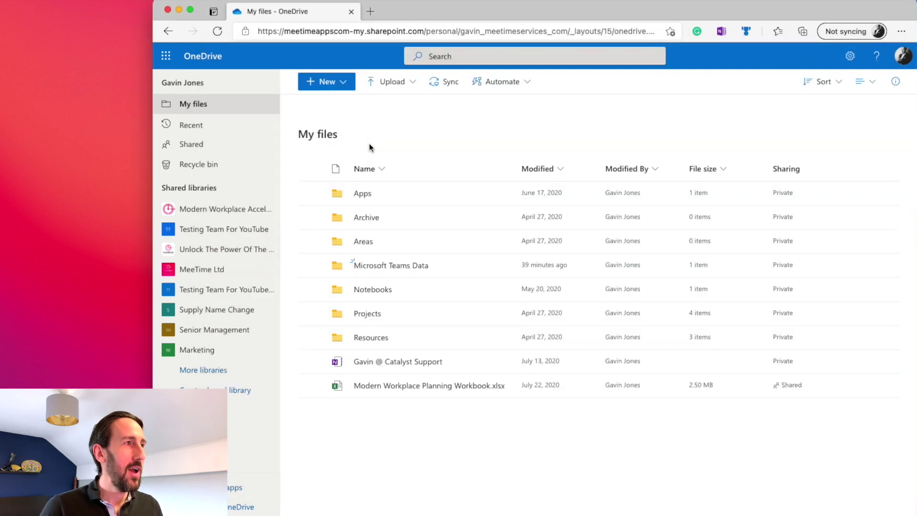
click(363, 194)
click(317, 133)
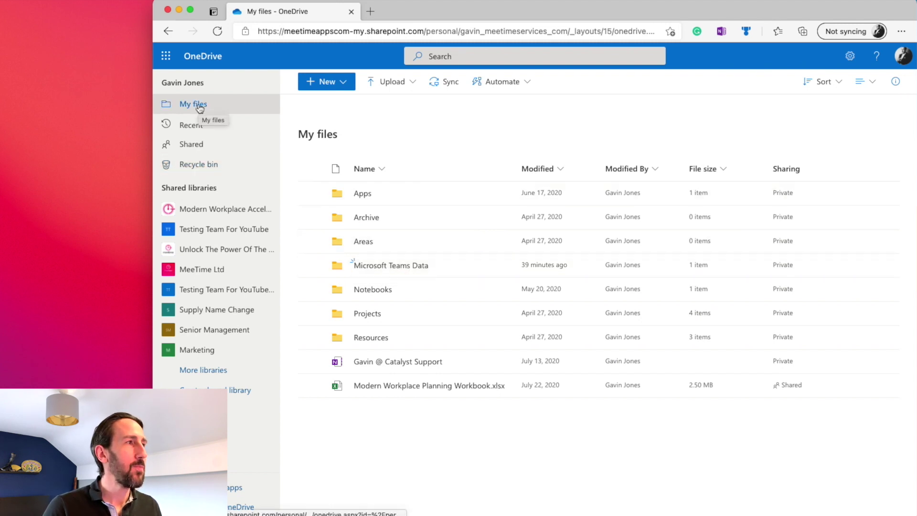
click(197, 144)
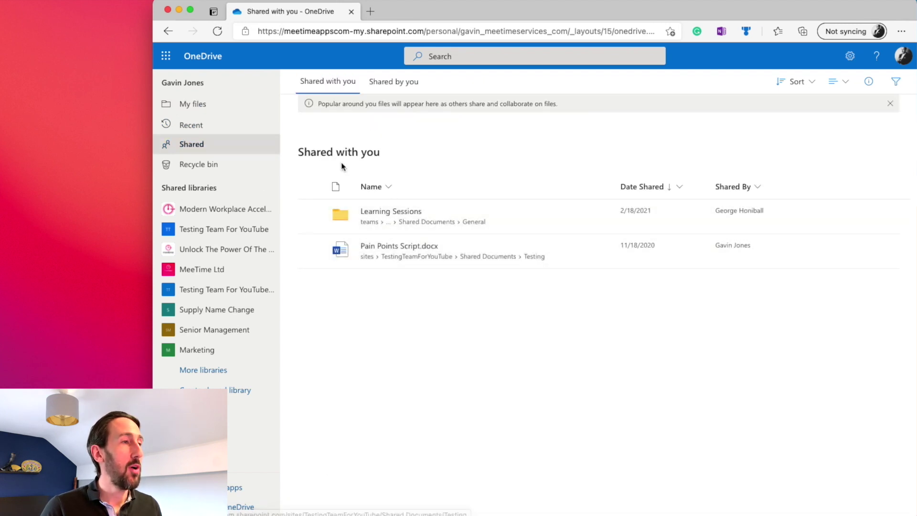